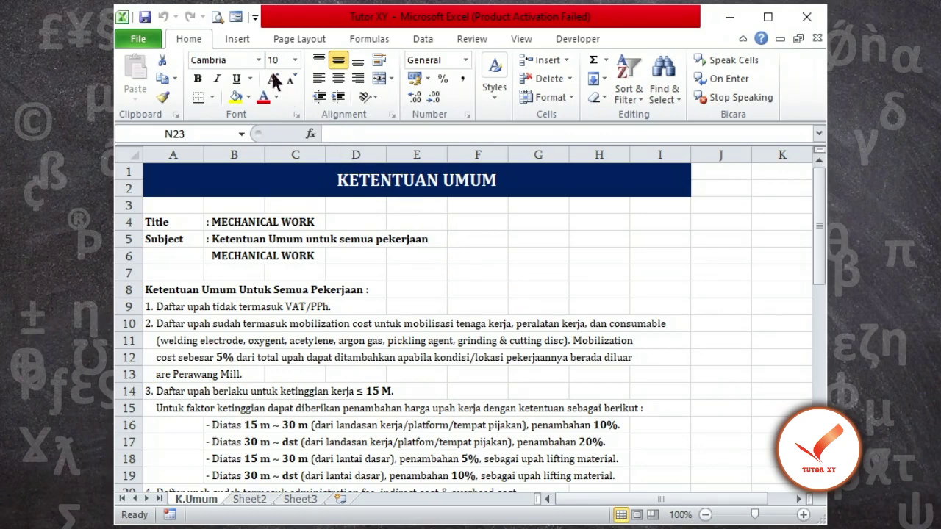
# - Add a page header to the K.Umum sheet with the text "Tutor XY" in the center section
pyautogui.click(237, 40)
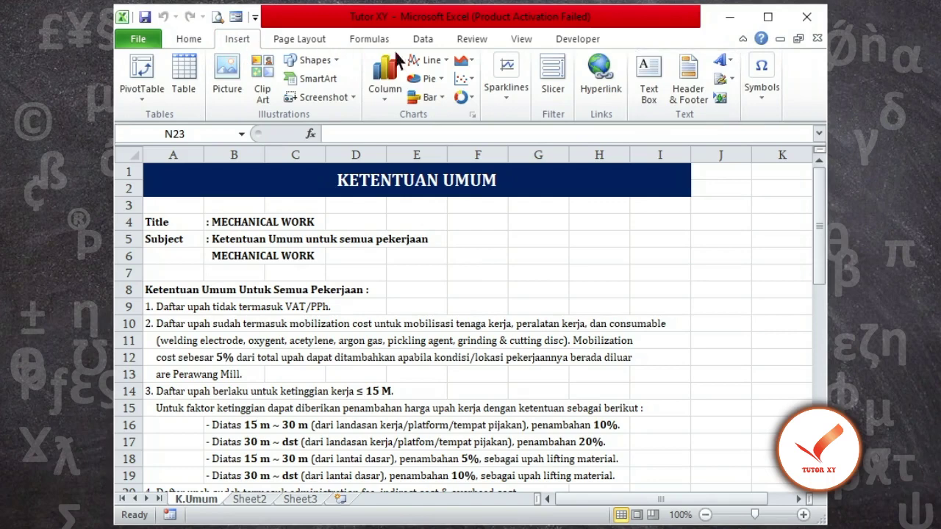
pyautogui.click(689, 81)
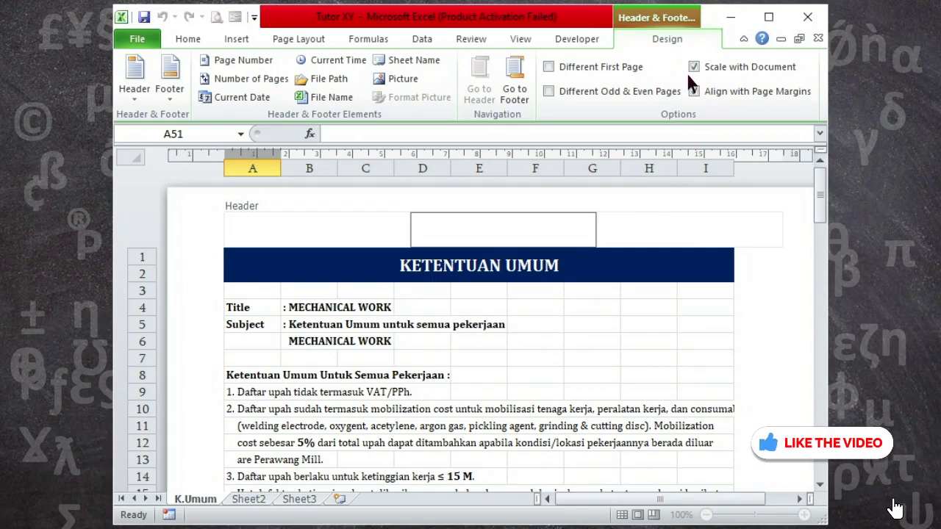
pyautogui.write('T')
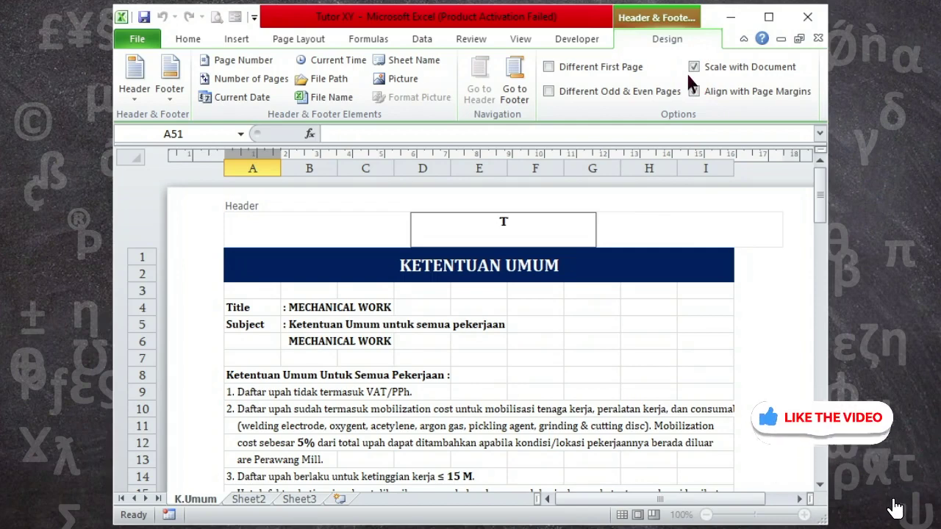
pyautogui.write('utor XY')
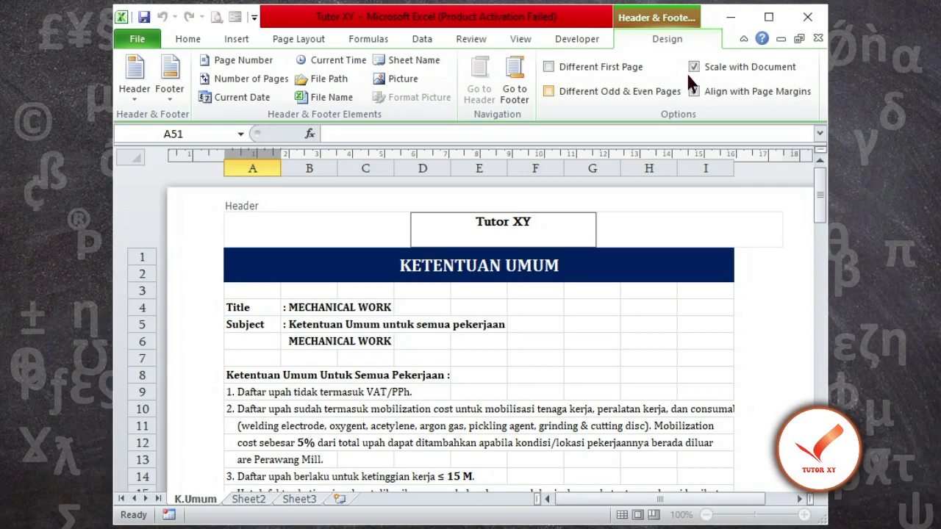
# - Go through the header's right, center and left sections and finish editing the header
pyautogui.click(687, 230)
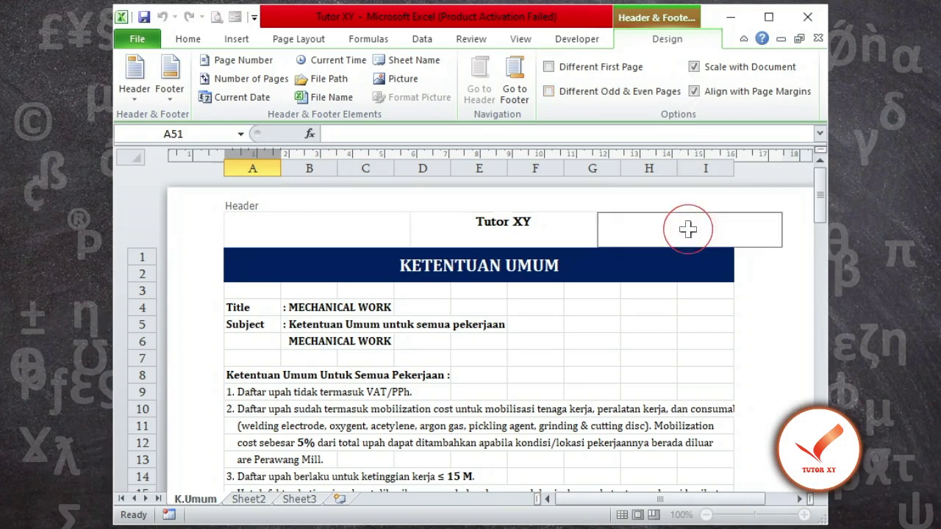
pyautogui.click(500, 229)
pyautogui.click(321, 229)
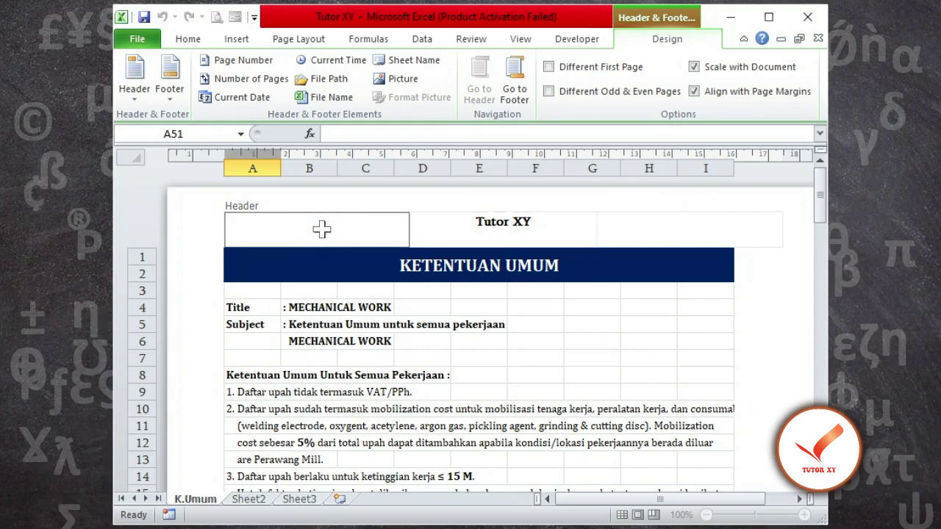
pyautogui.press('Tab')
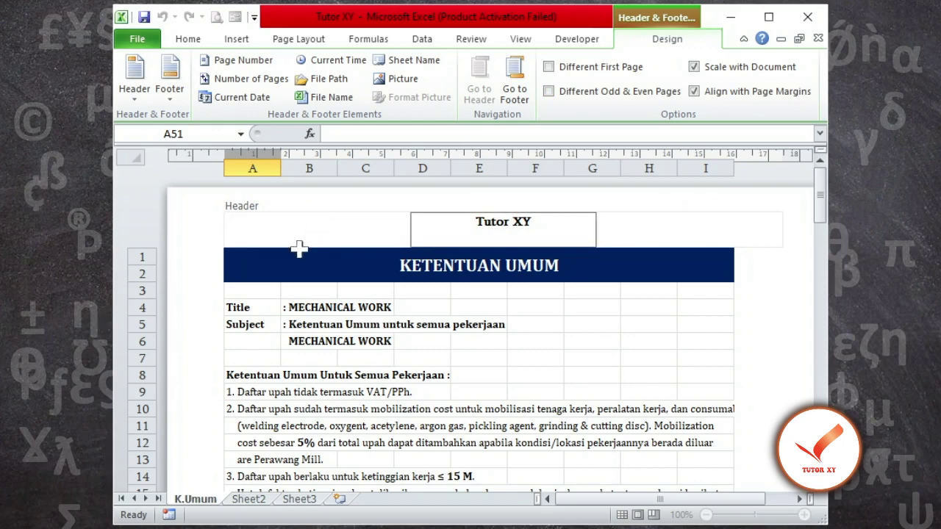
pyautogui.click(253, 290)
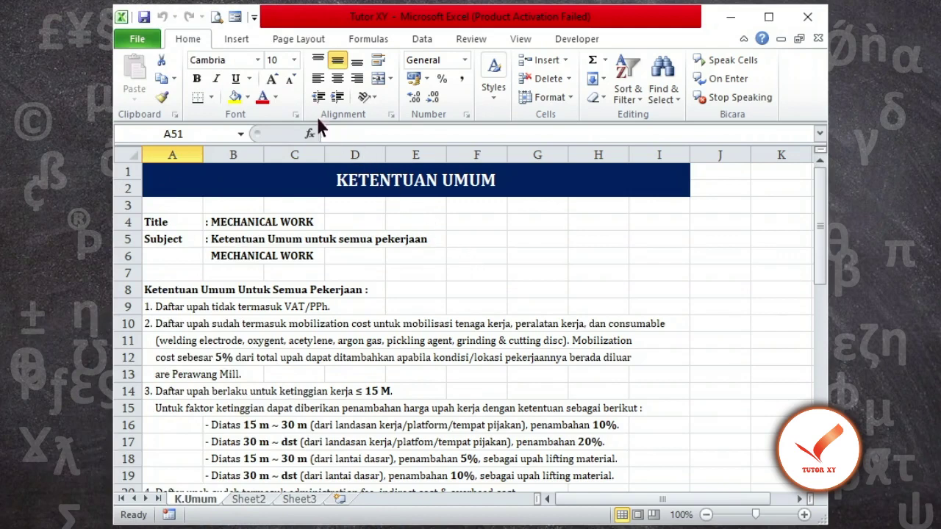
# - Add a page footer to the K.Umum sheet with the text "Tutor XY" in the center section
pyautogui.click(236, 40)
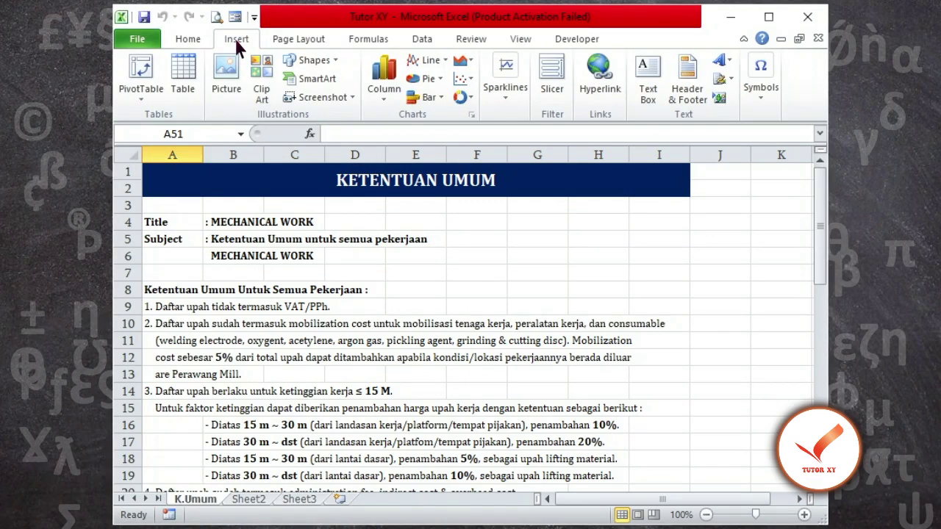
pyautogui.click(687, 73)
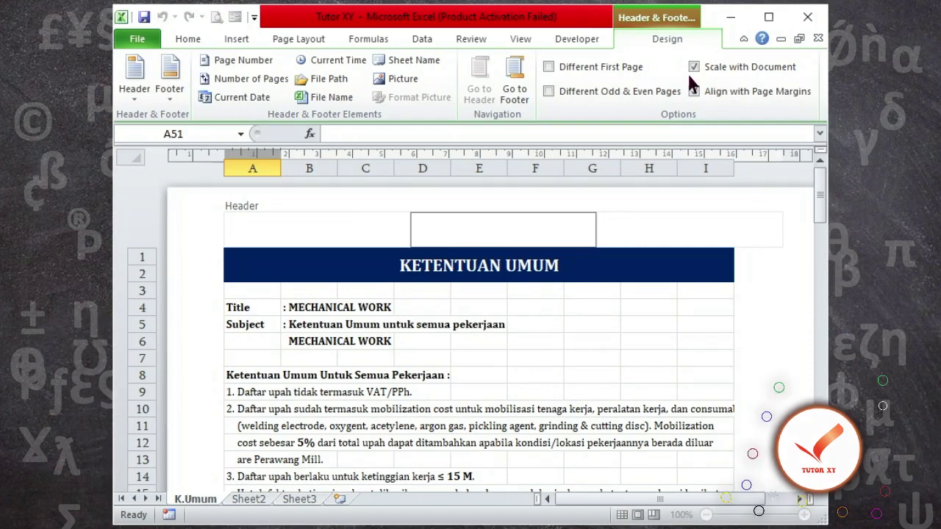
pyautogui.click(514, 82)
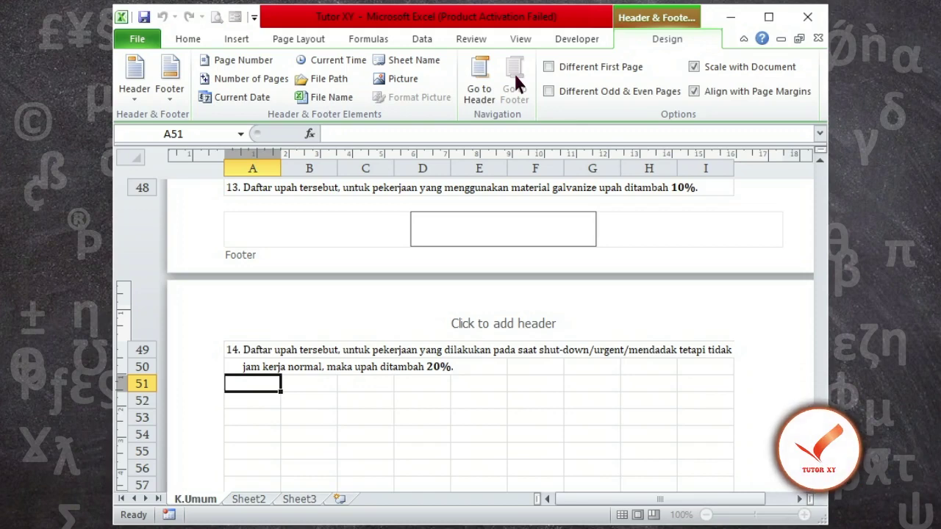
pyautogui.write('Tutor XY')
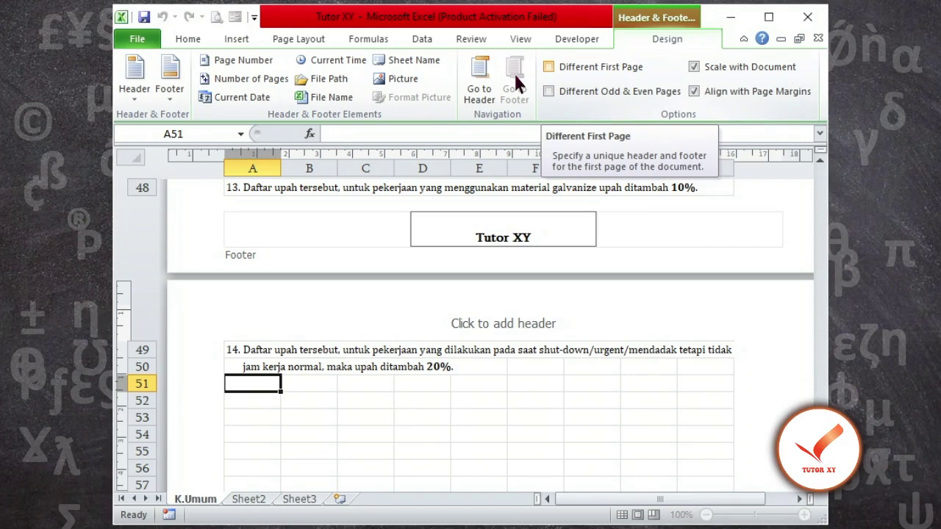
pyautogui.click(305, 384)
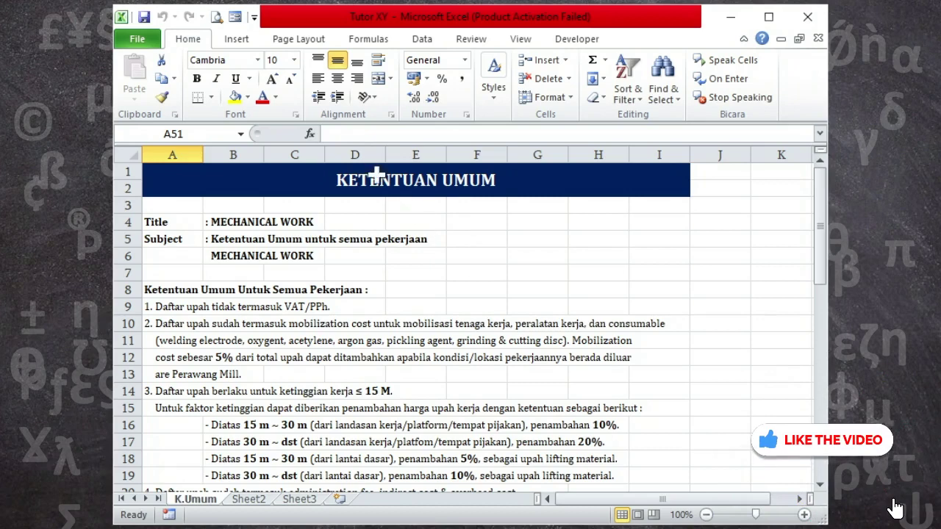
# - Apply the predefined header "Tutor XY; Page 1" to the K.Umum sheet
pyautogui.click(237, 38)
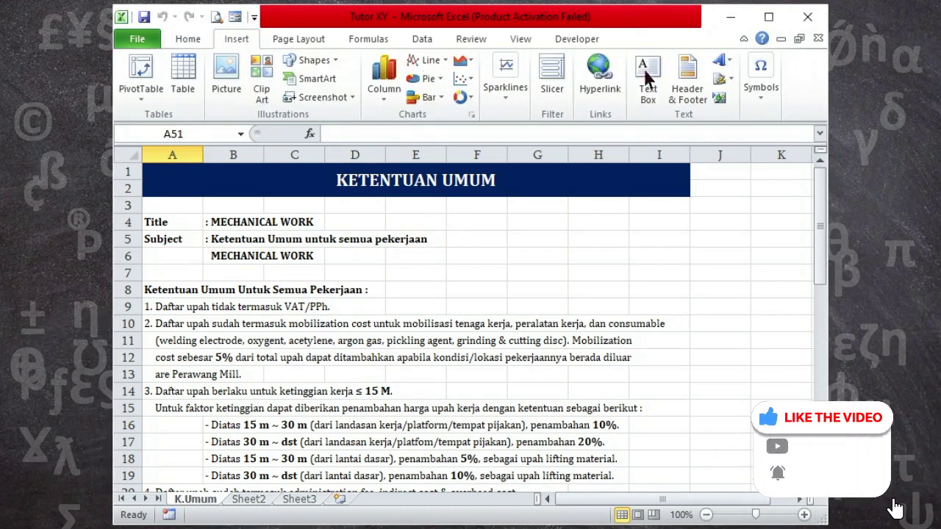
pyautogui.click(687, 77)
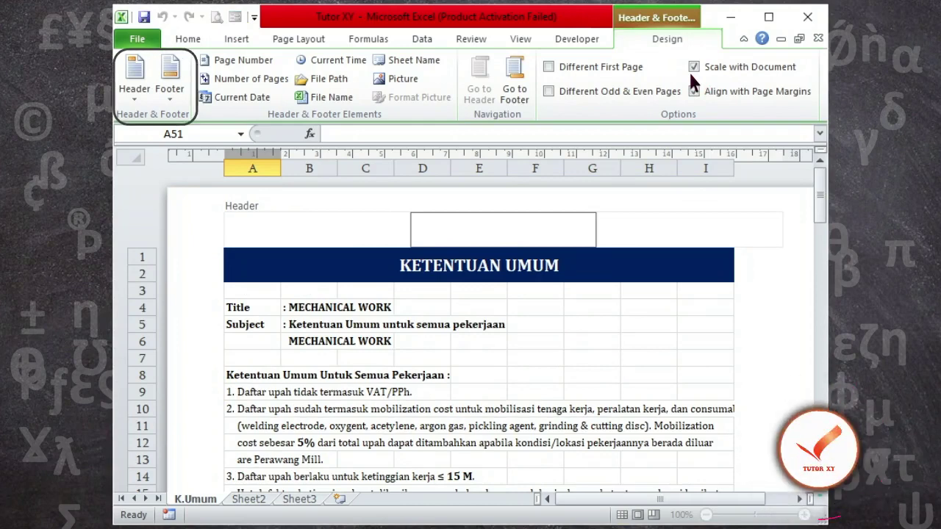
pyautogui.click(135, 81)
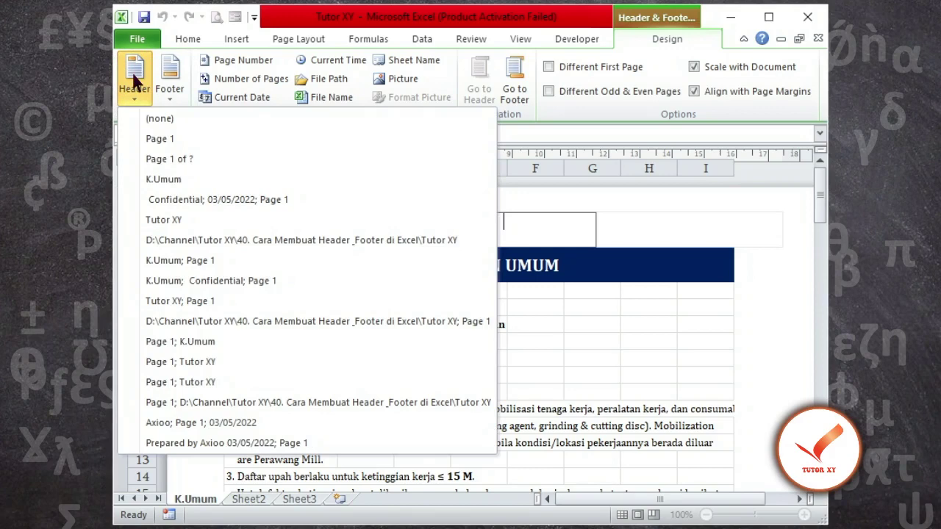
pyautogui.click(175, 301)
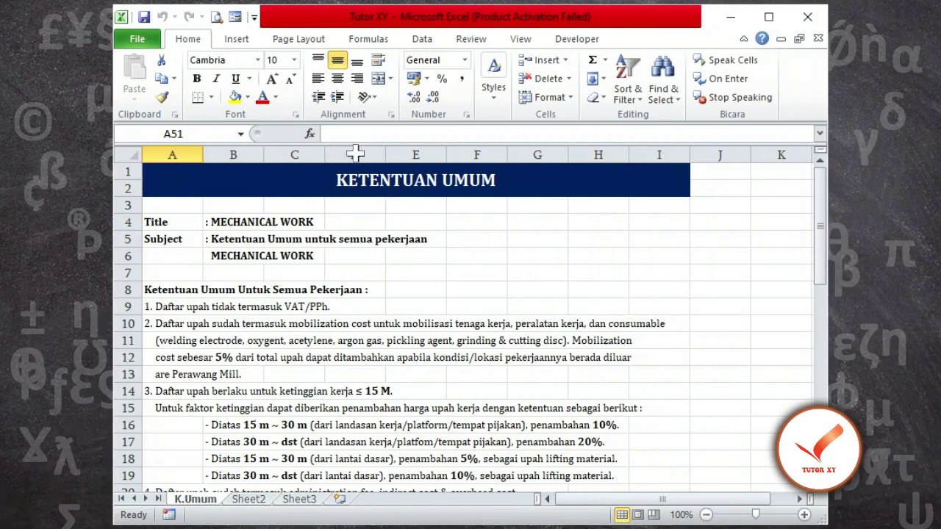
# - Build a header directly on the page, its right section combining the file name, "Channel", the page number, "Dari" and the number of pages
pyautogui.click(238, 40)
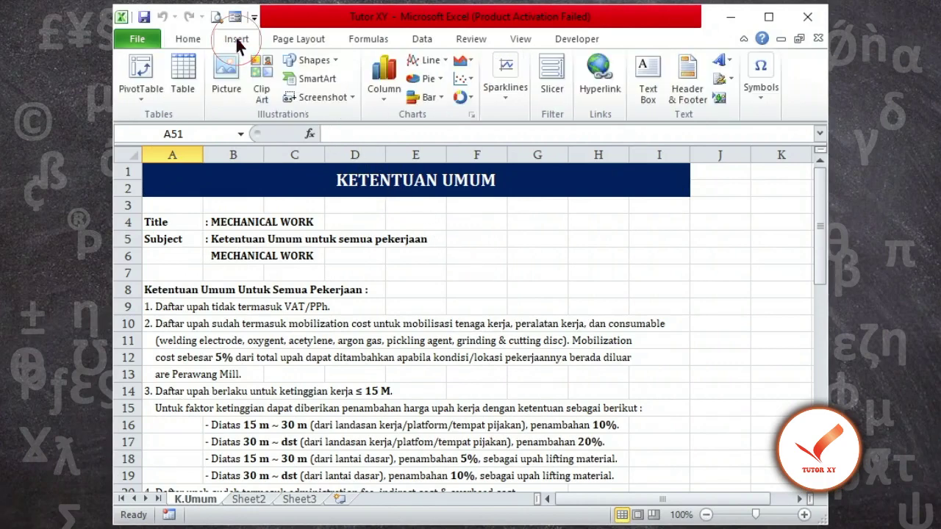
pyautogui.click(682, 68)
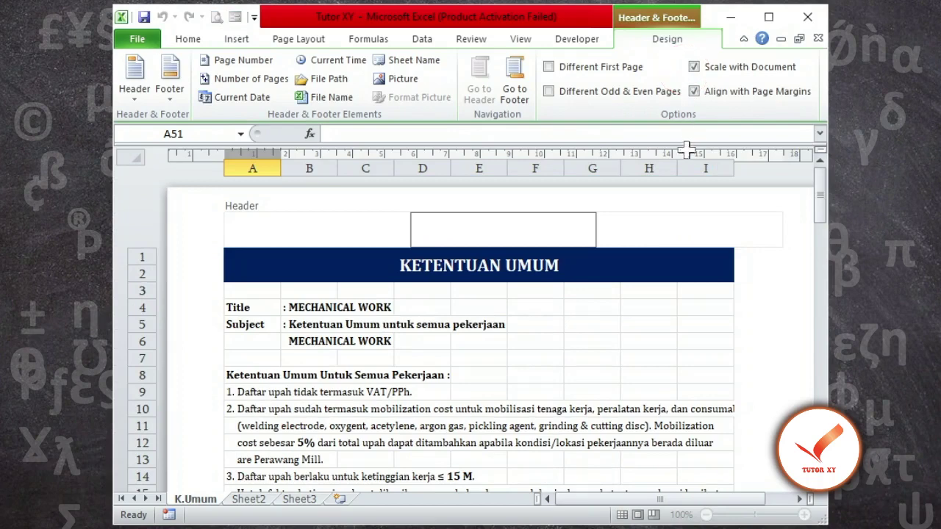
pyautogui.click(685, 230)
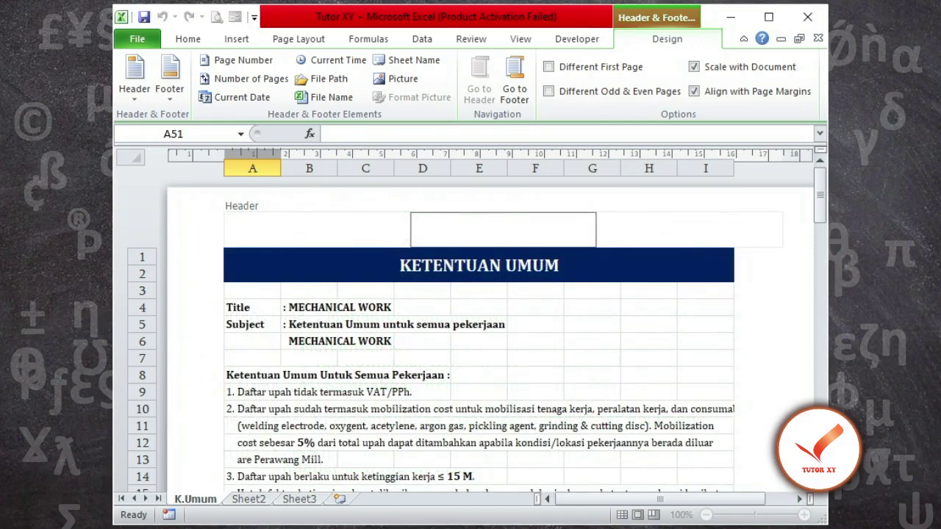
pyautogui.click(689, 227)
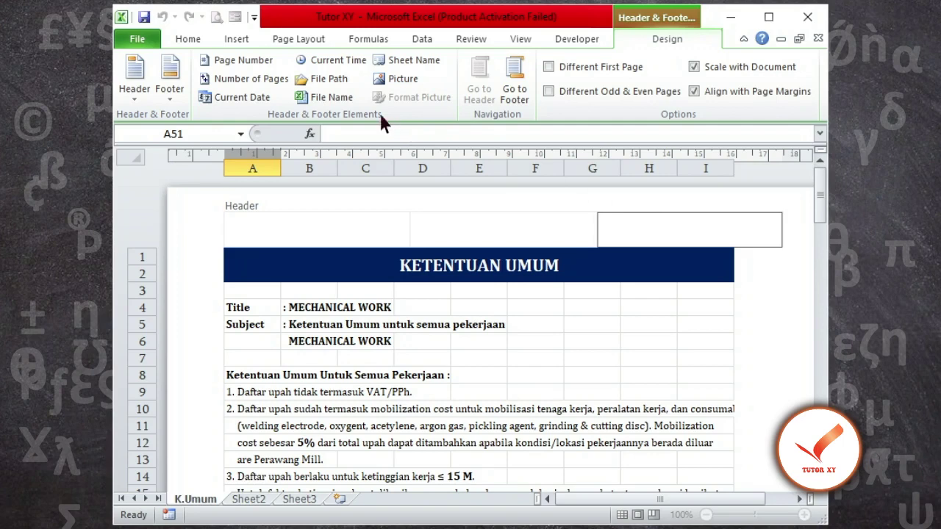
pyautogui.click(326, 97)
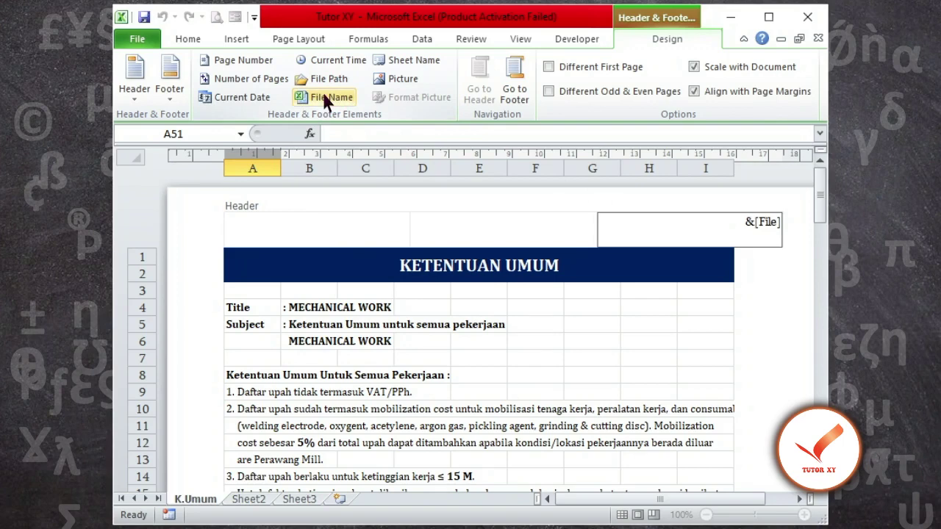
pyautogui.write('Channel')
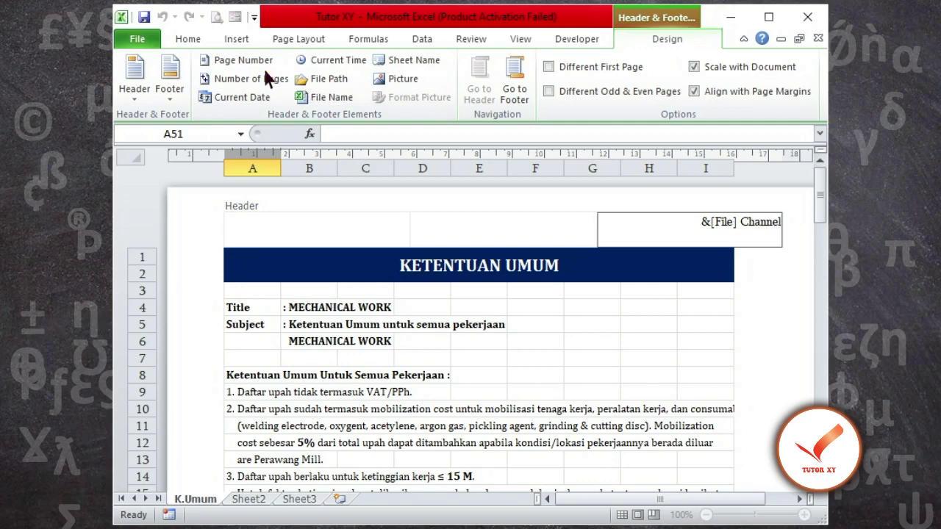
pyautogui.click(235, 61)
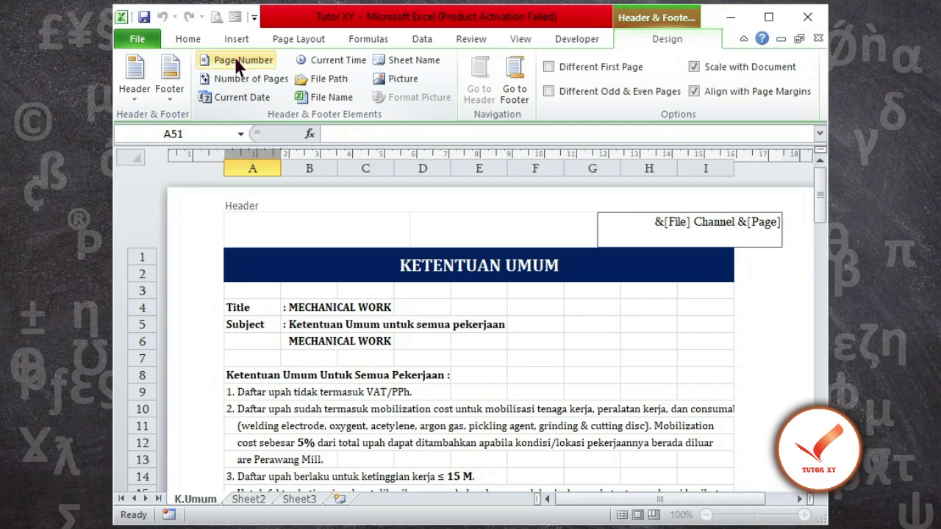
pyautogui.write('Dari')
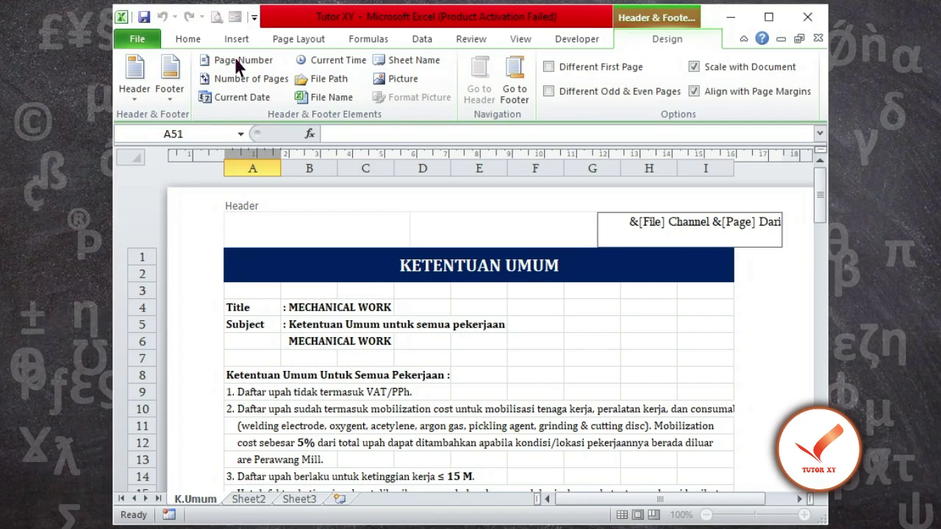
pyautogui.click(236, 77)
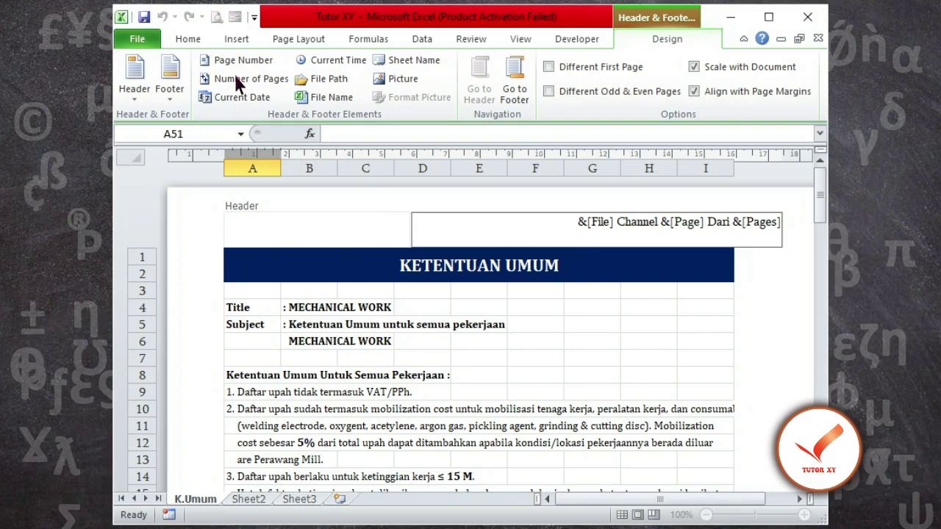
pyautogui.click(247, 291)
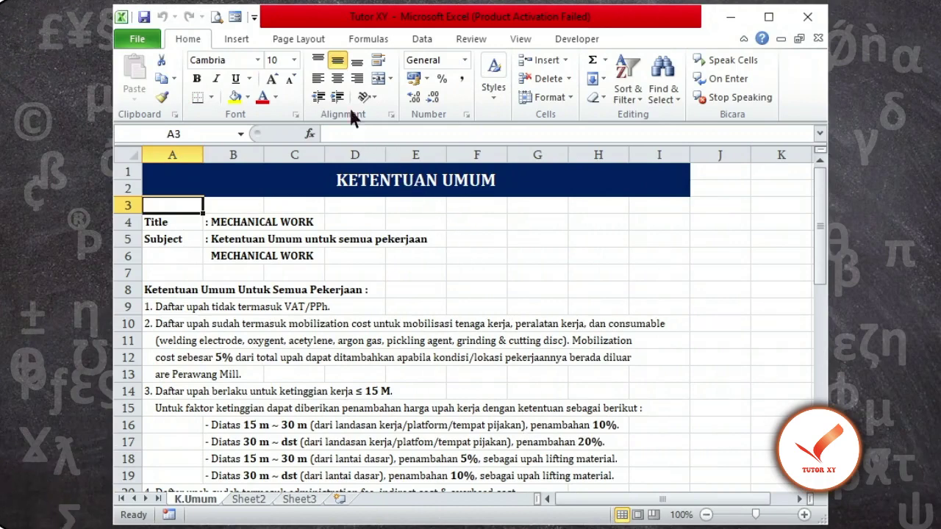
# - Create a custom header through Page Setup with file name, "Channel", page number, "dari" and number of pages in the right section, and preview the print
pyautogui.click(295, 38)
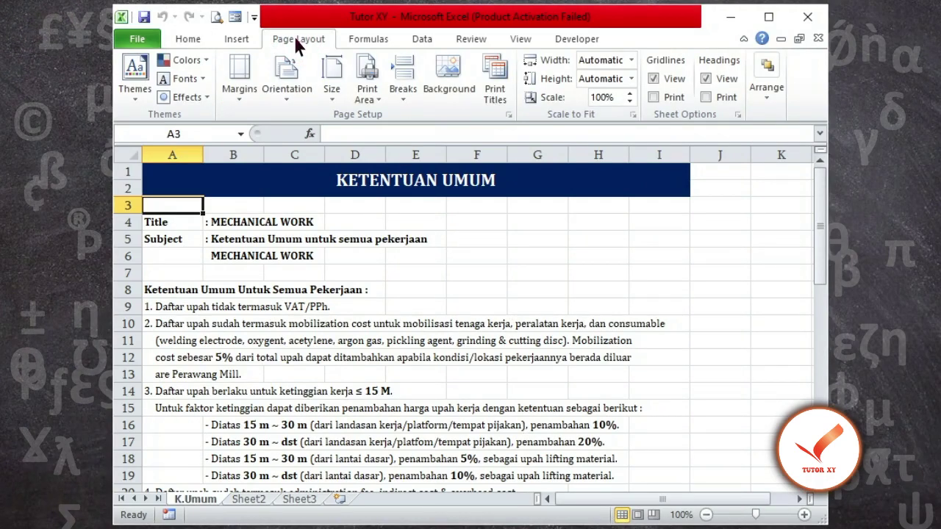
pyautogui.click(507, 114)
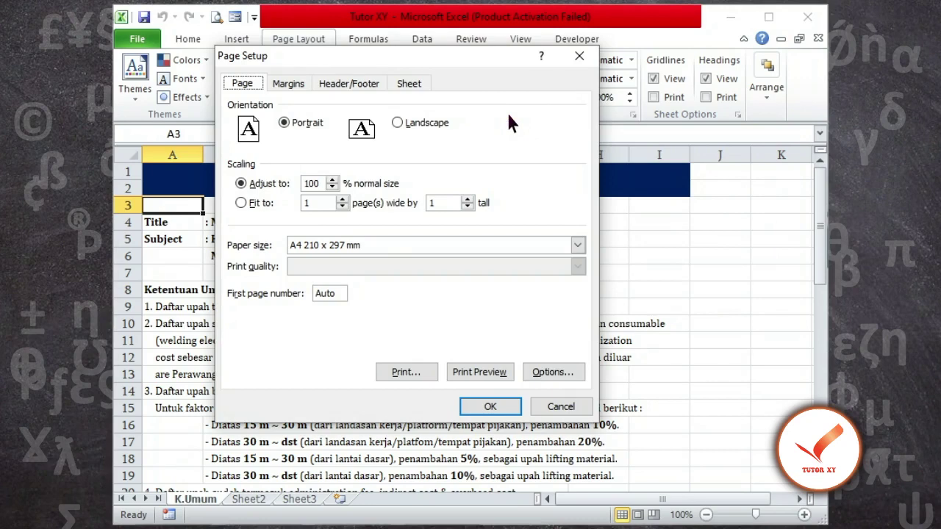
pyautogui.click(350, 84)
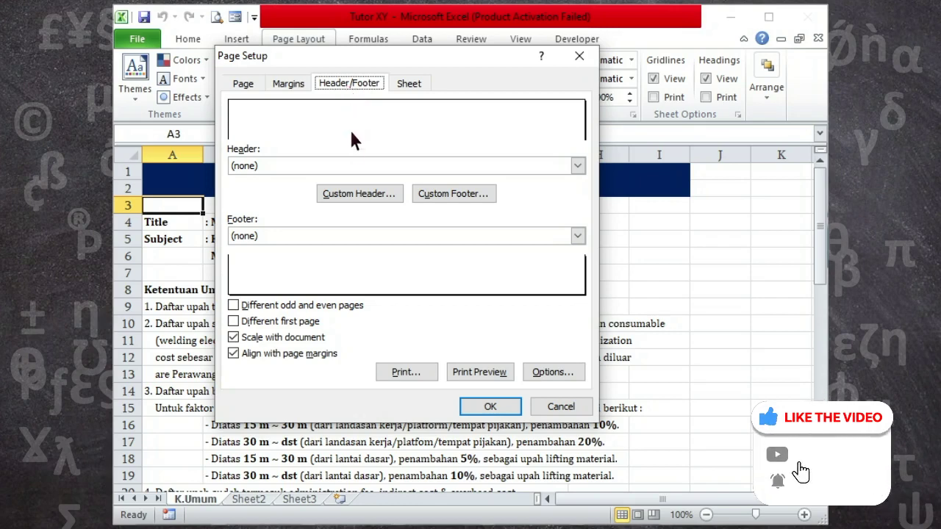
pyautogui.click(358, 194)
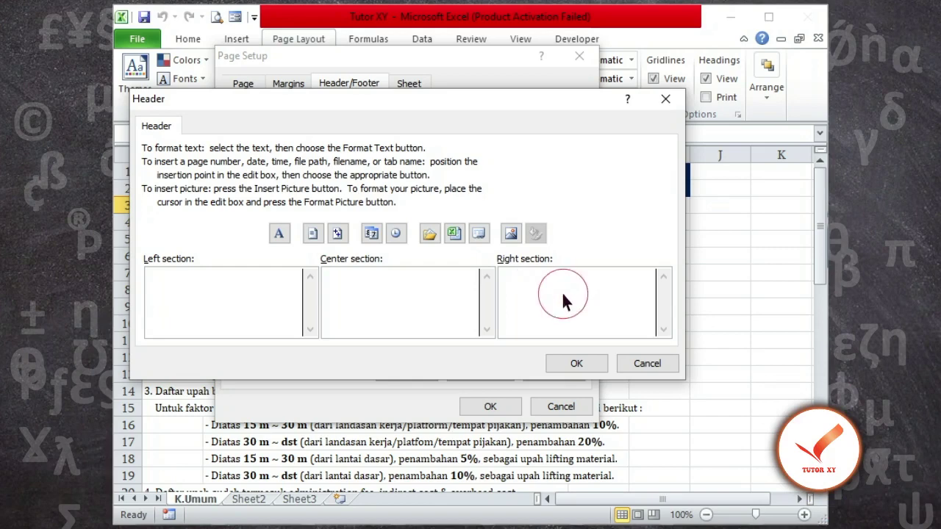
pyautogui.click(455, 233)
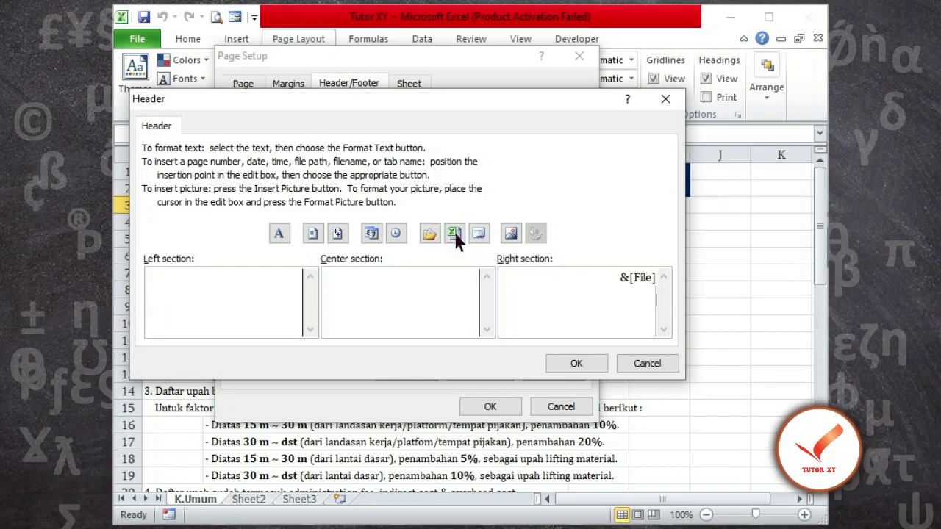
pyautogui.write('Channel')
pyautogui.click(311, 233)
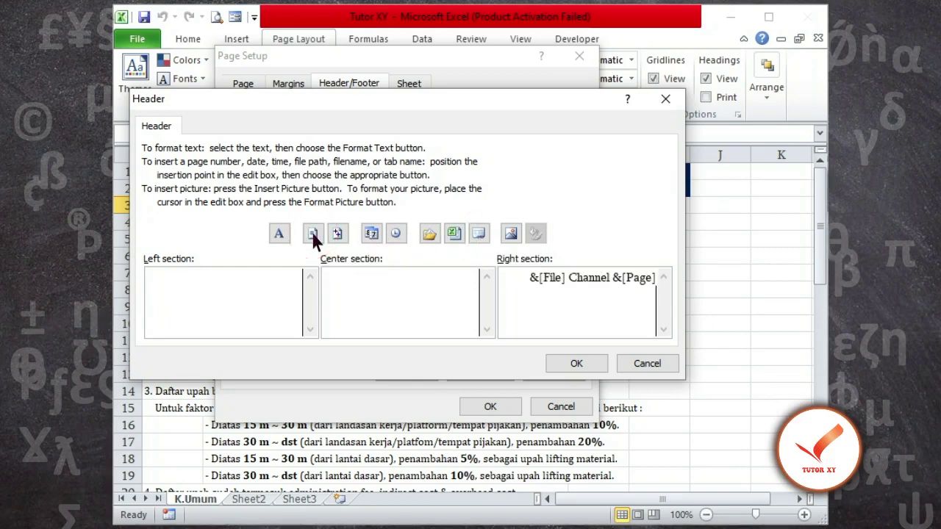
pyautogui.write('dari')
pyautogui.click(337, 233)
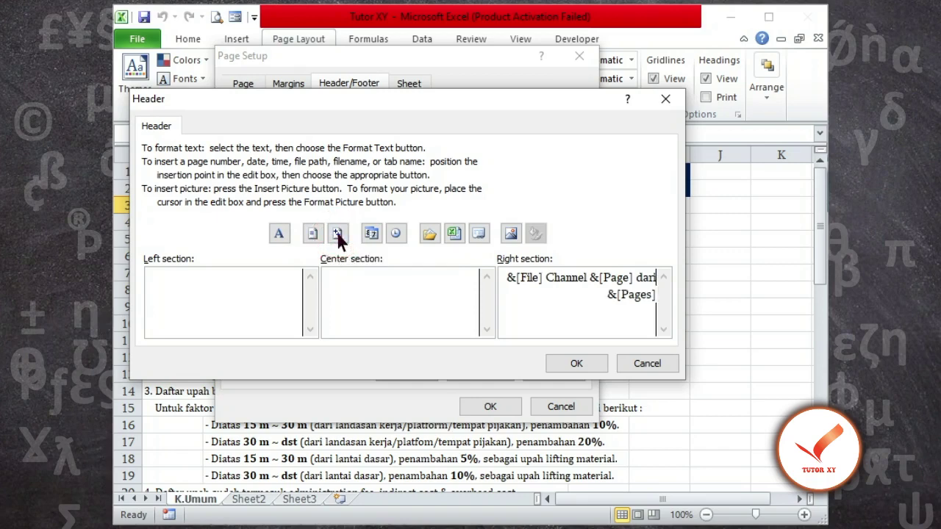
pyautogui.click(575, 364)
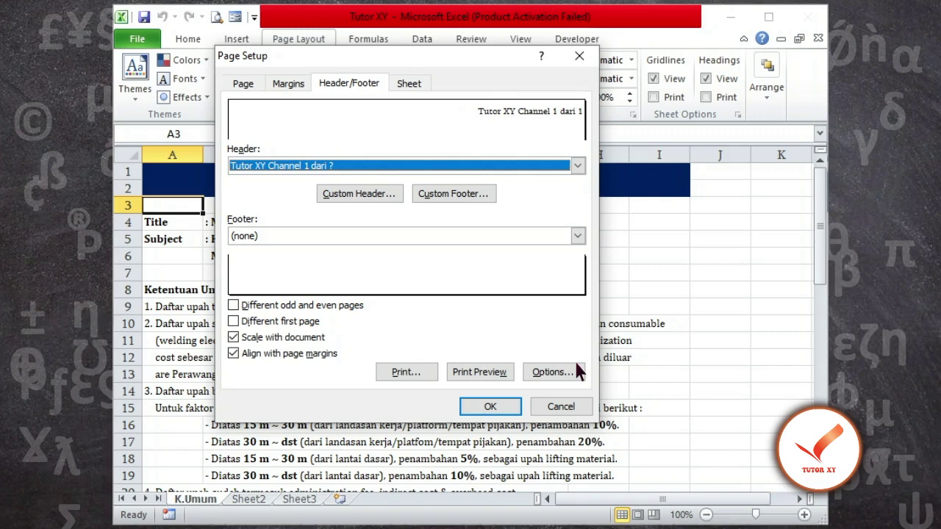
pyautogui.click(477, 372)
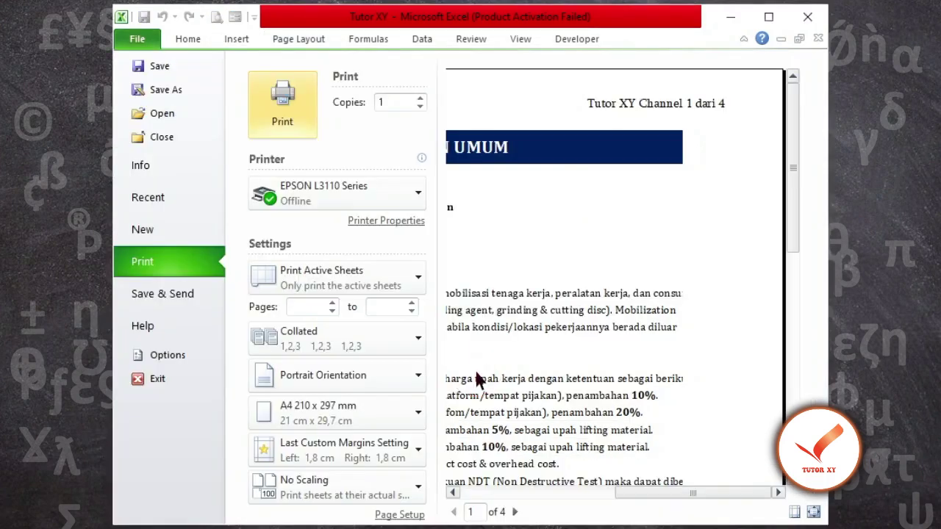